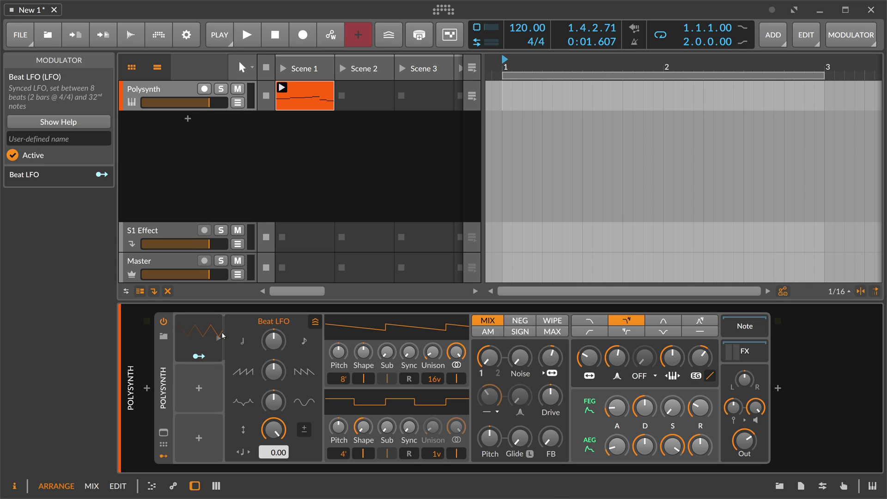
Reopen the Beat LFO detail panel and bring up its F1 help overview.
left_click(204, 336)
left_click(204, 336)
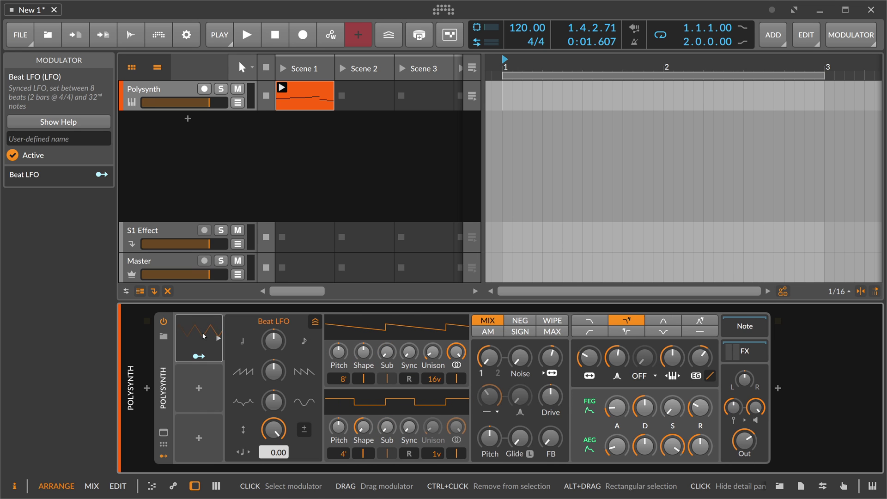
key("F1")
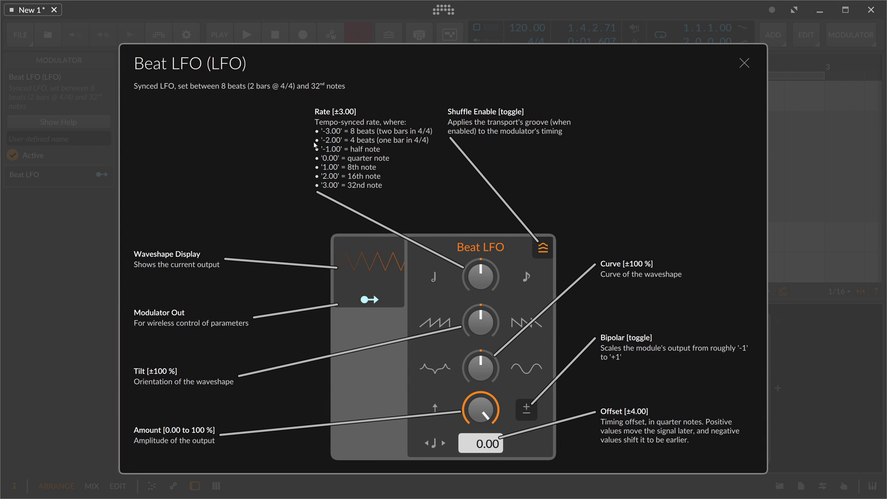
Enter Beat LFO Rate values -3, 2, -2 and finally -1.
triple_click(487, 274)
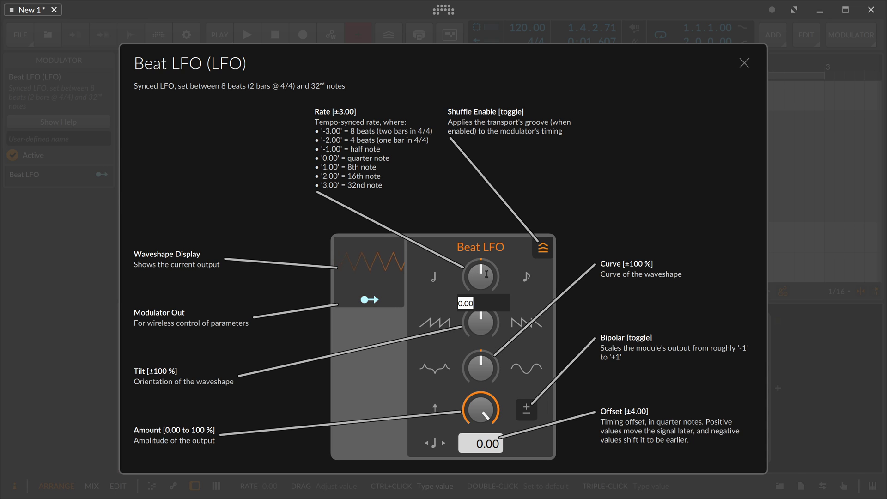
type("-3")
key("Return")
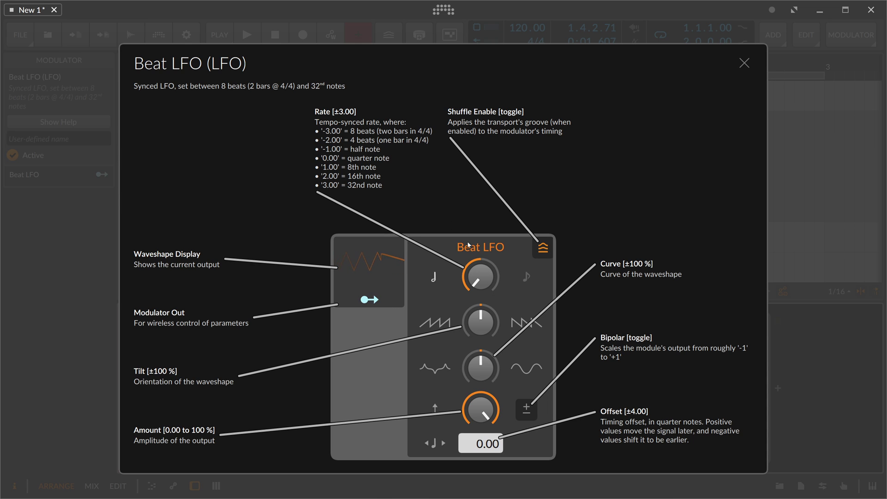
triple_click(479, 278)
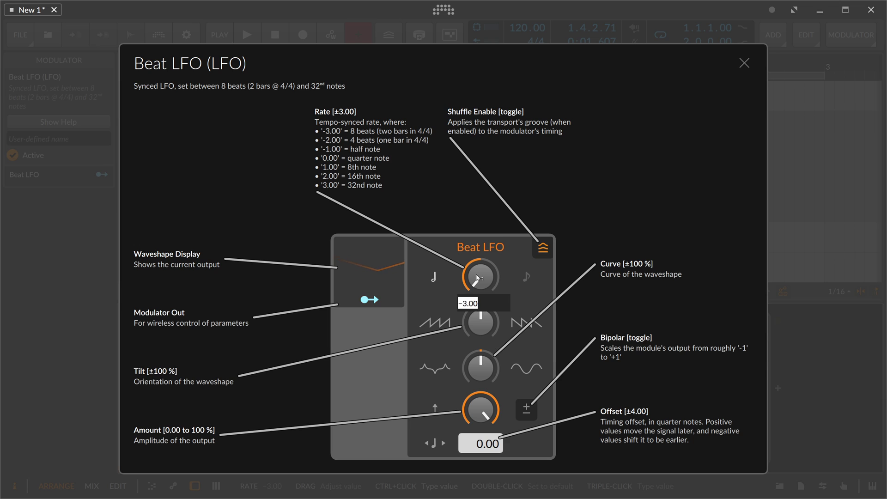
type("2")
key("Return")
triple_click(478, 277)
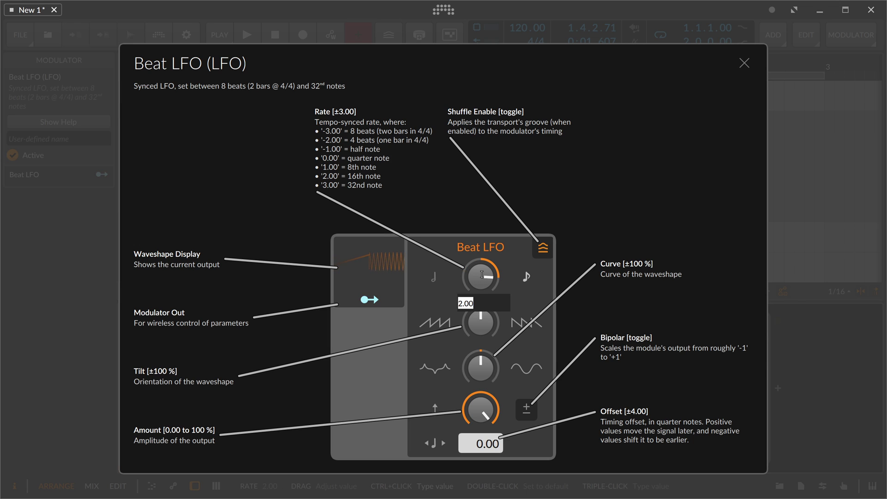
type("-2")
key("Return")
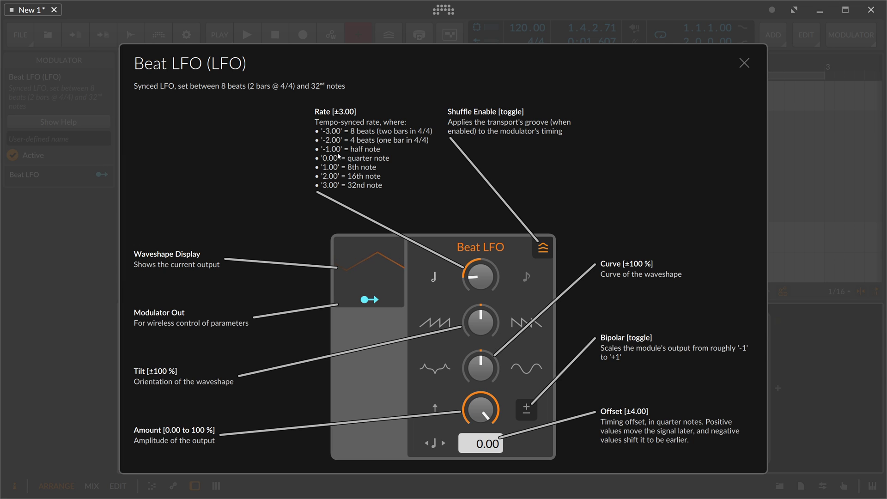
triple_click(480, 286)
type("-1")
key("Return")
Reset the Beat LFO Rate, drag it through slower and faster values, then reset it to 0.00.
double_click(479, 273)
scroll(486, 279, "up", 10)
left_click_drag(486, 279, 486, 341)
left_click_drag(465, 278, 465, 334)
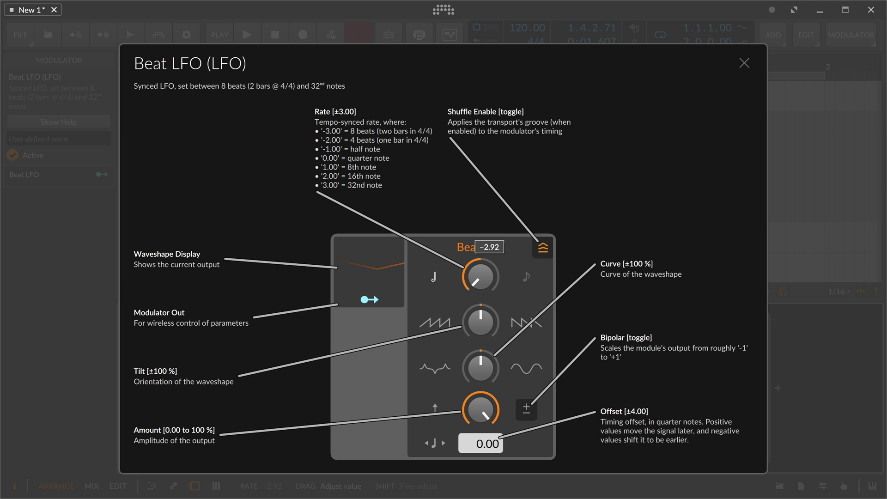
left_click_drag(465, 334, 466, 182)
double_click(490, 282)
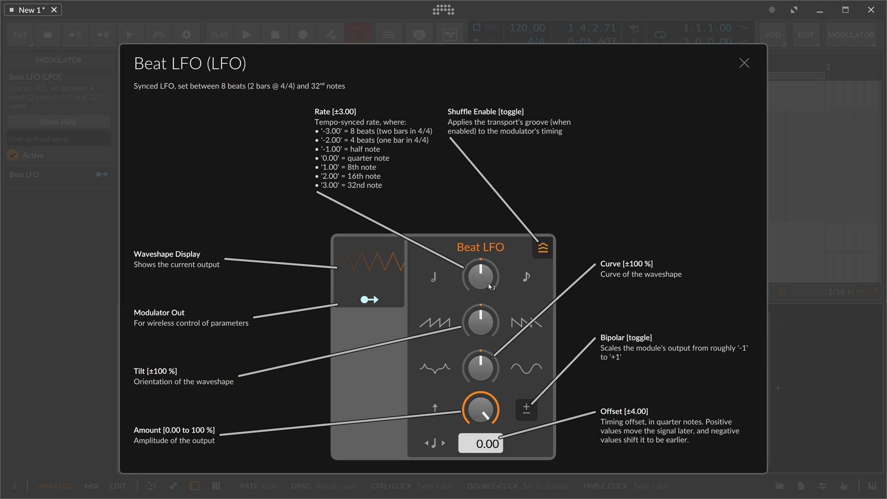
Sweep the Beat LFO Tilt toward the sawtooth side, leaving it near -75%.
left_click_drag(472, 301, 426, 294)
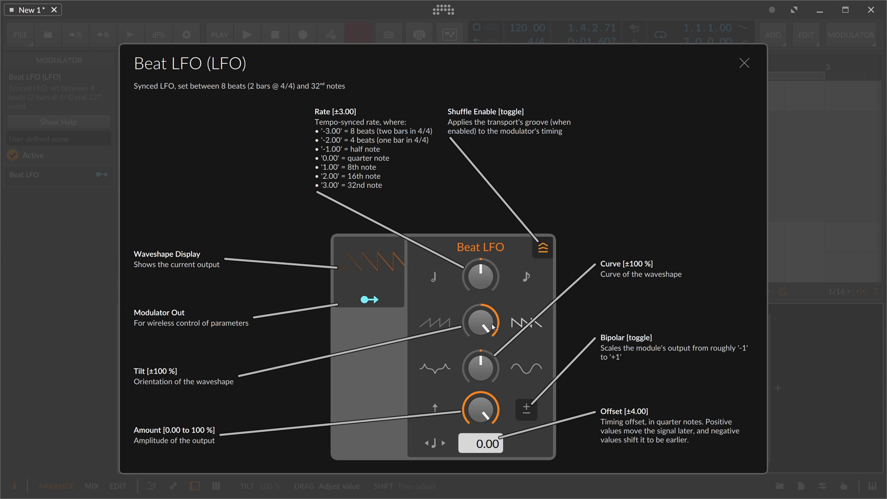
left_click_drag(490, 322, 491, 356)
left_click_drag(486, 280, 486, 333)
Try Curve at -100% then reset it to 0%, lower Amount to about 84.8%, and shift Offset later.
mouse_move(487, 366)
left_mouse_down()
mouse_move(486, 343)
mouse_move(486, 388)
mouse_move(484, 370)
left_mouse_up()
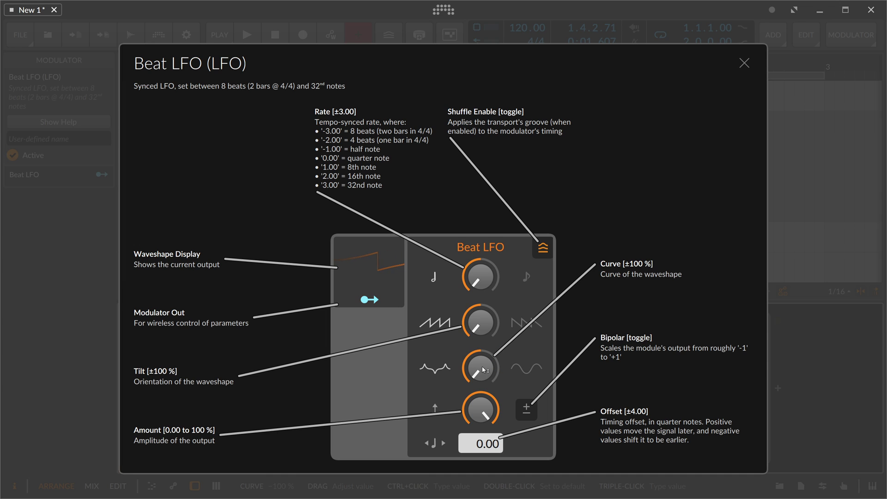
double_click(482, 371)
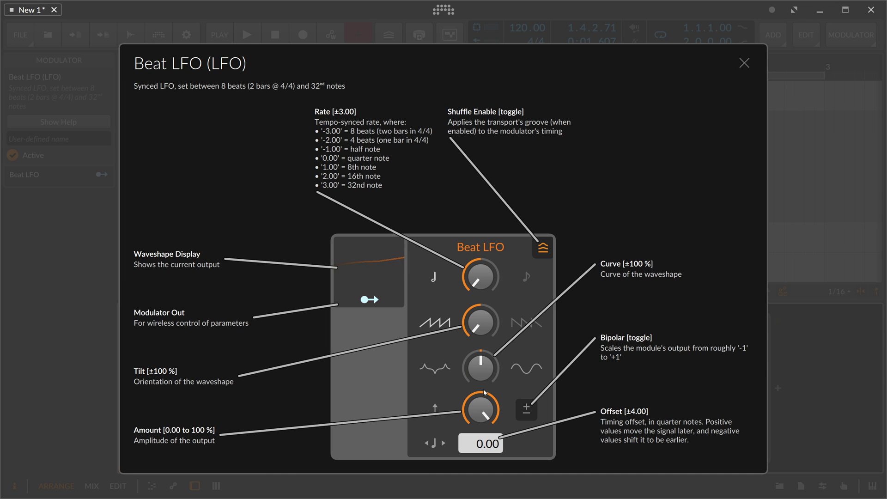
left_click_drag(484, 392, 484, 400)
left_click_drag(481, 449, 482, 449)
Reset the Beat LFO Rate to 0.00 and close the help overview.
double_click(477, 280)
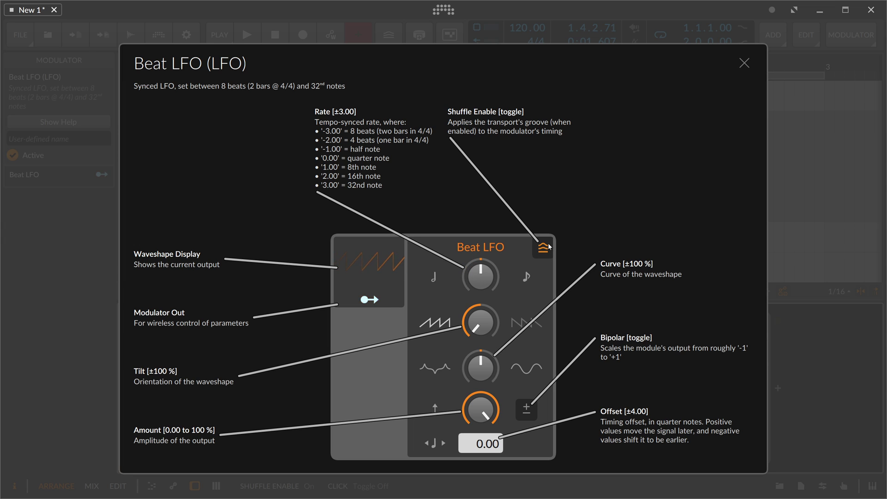
left_click(744, 63)
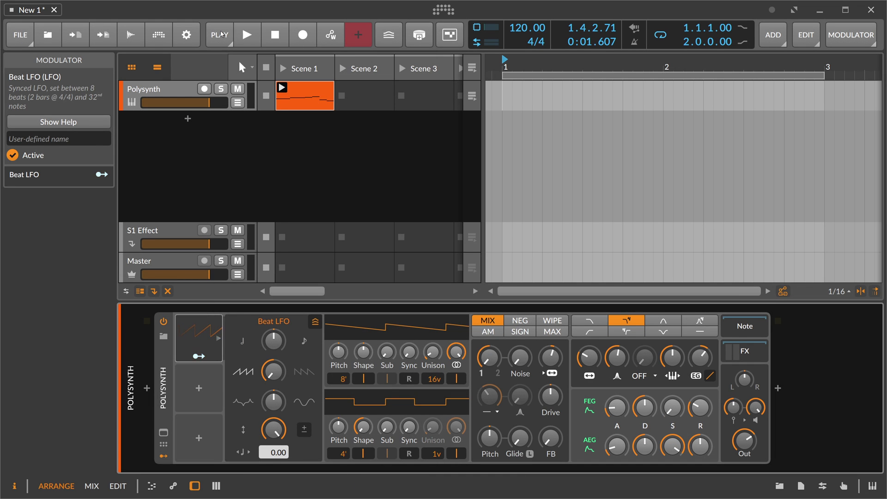
Enable the transport Groove in the PLAY menu with Shuffle at about 40%.
left_click(220, 34)
left_click(222, 227)
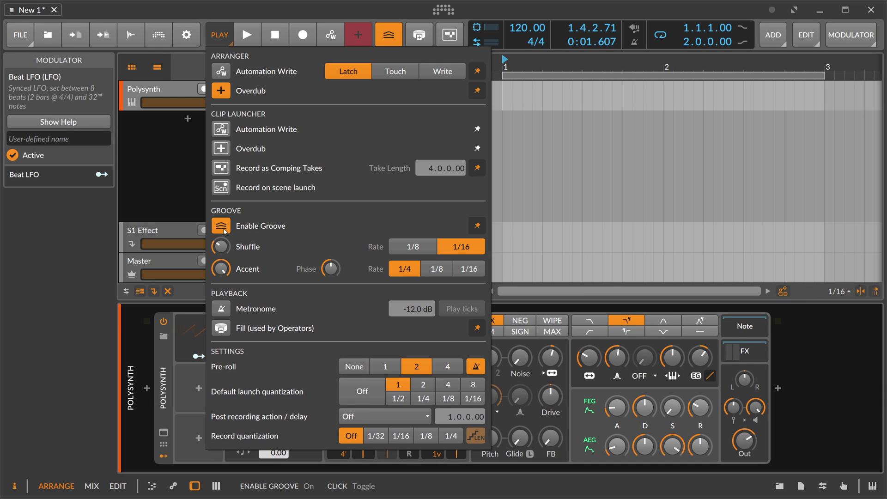
left_click_drag(220, 247, 220, 239)
left_click(203, 331)
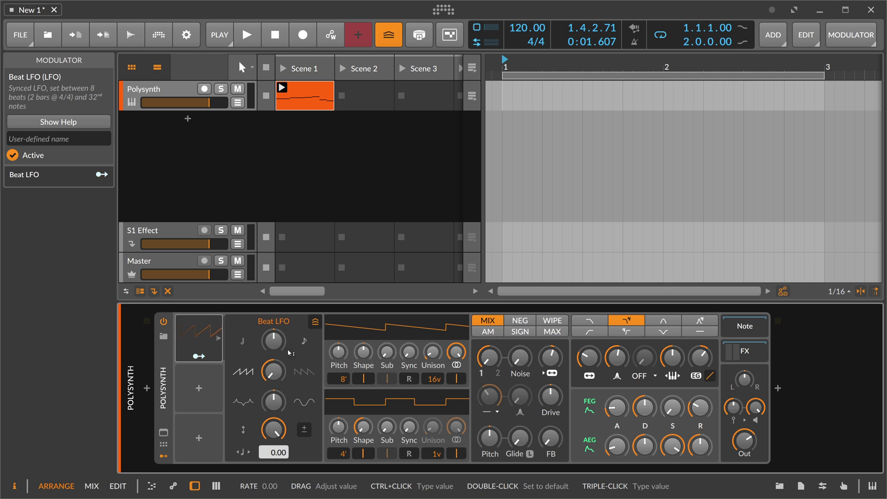
Route the Beat LFO to the Polysynth filter Freq knob and start playback.
left_click(206, 357)
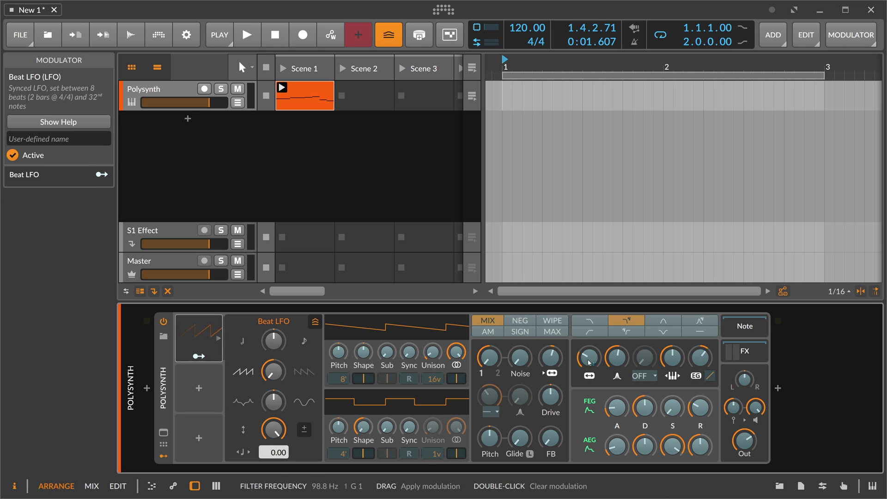
left_click_drag(589, 363, 589, 349)
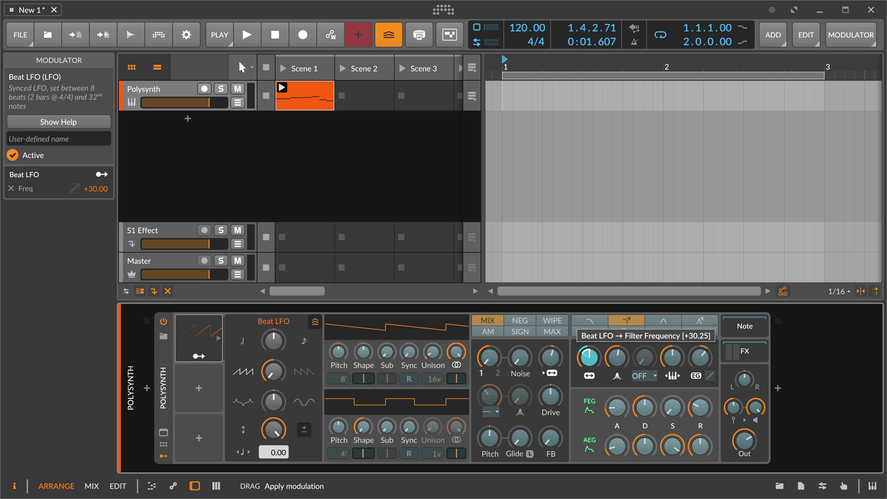
key("space")
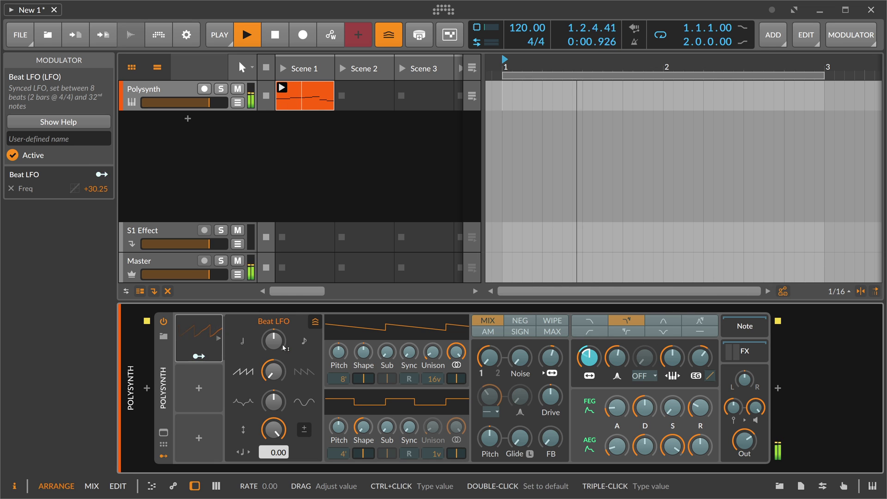
Set the filter modulation depth to +52.50, reset the LFO Rate to 0.00, and stop playback.
left_click_drag(284, 348, 284, 296)
left_click_drag(589, 357, 589, 341)
left_click_drag(274, 342, 274, 312)
double_click(276, 348)
key("space")
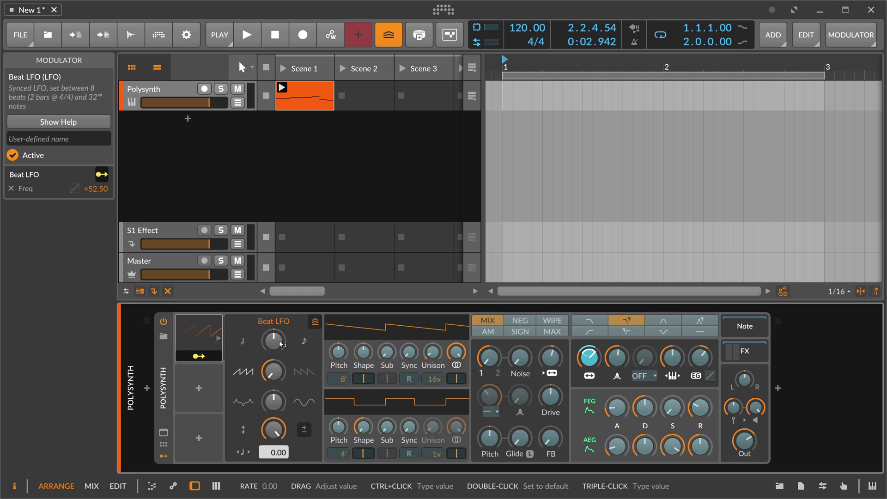
Insert a Classic LFO into the empty modulator slot by searching 'lfo'.
left_click(199, 389)
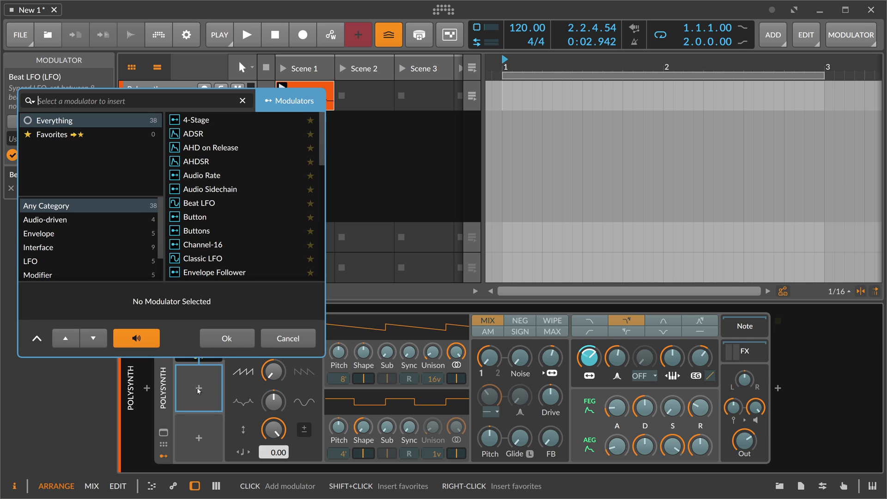
type("lfo")
key("Down")
key("Down")
key("Down")
key("Return")
Assign the Classic LFO to the Beat LFO Rate with a +2.955 amount.
left_click(199, 407)
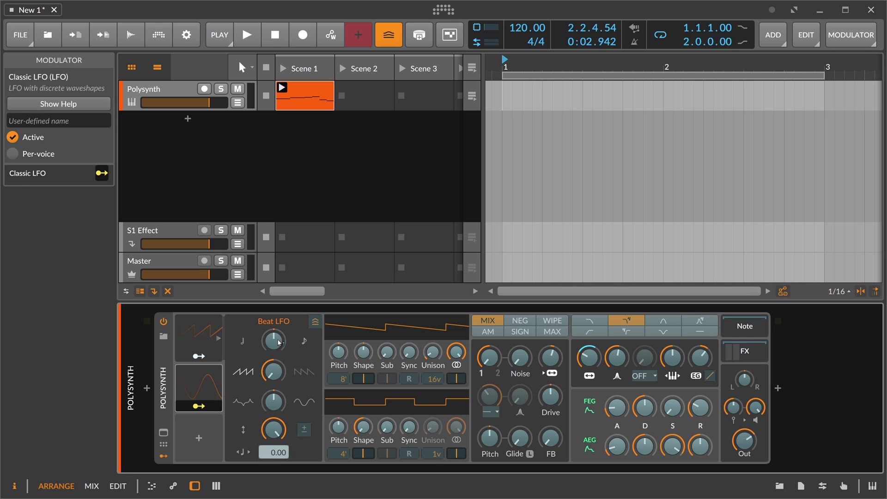
left_click_drag(273, 341, 274, 318)
left_click(199, 406)
left_click(211, 391)
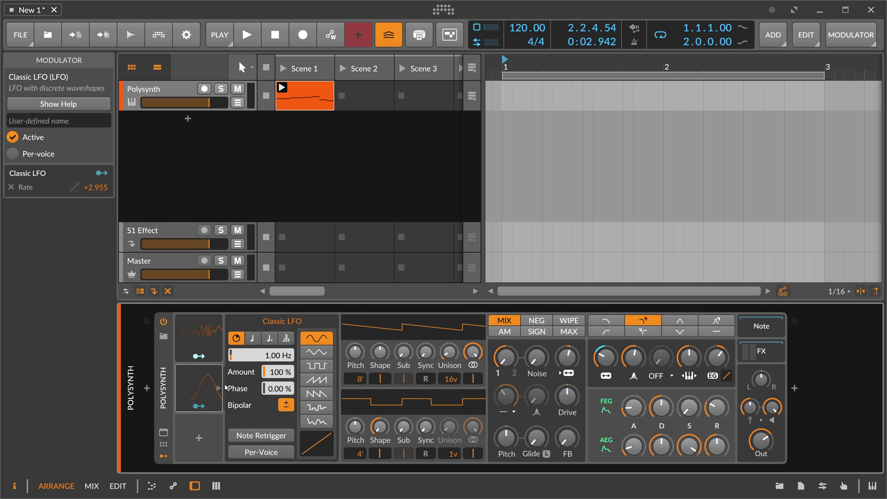
left_click(206, 351)
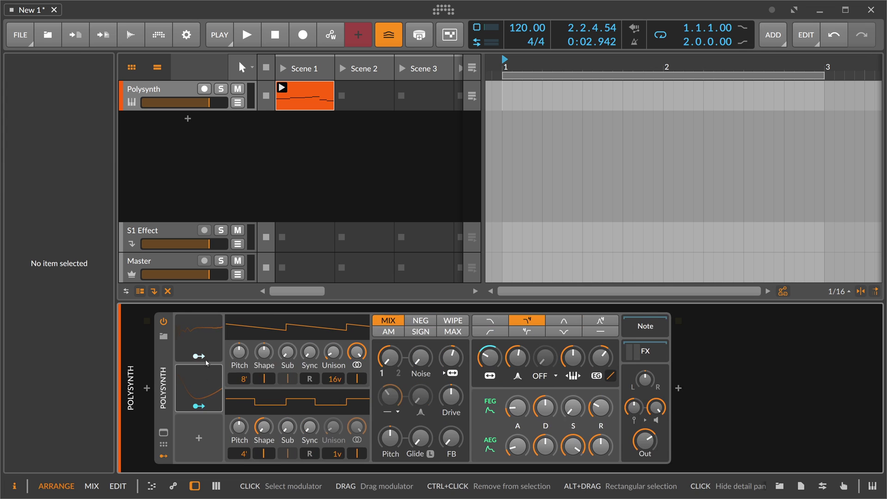